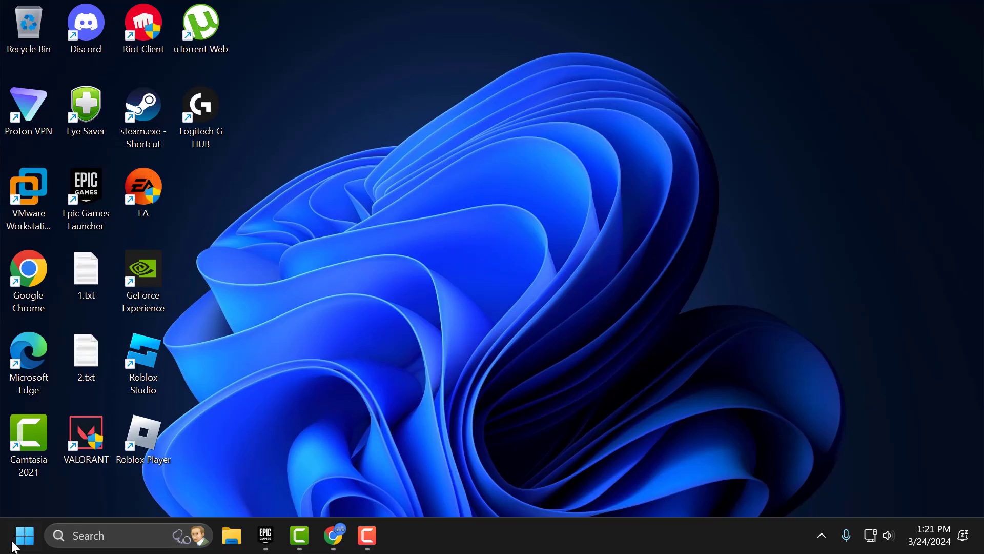
# Check for new Windows updates in the system settings, and close the settings window
pyautogui.rightClick(21, 537)
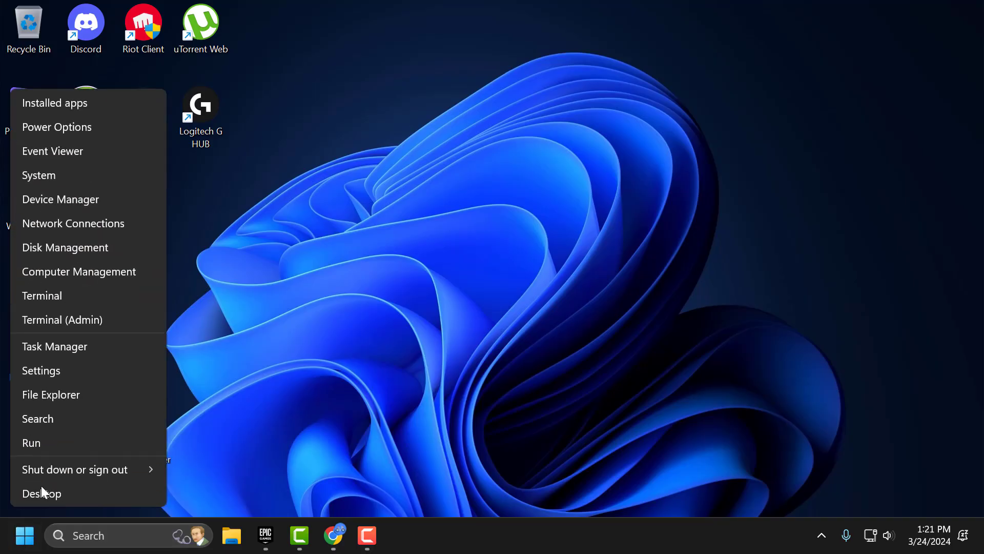
pyautogui.click(69, 374)
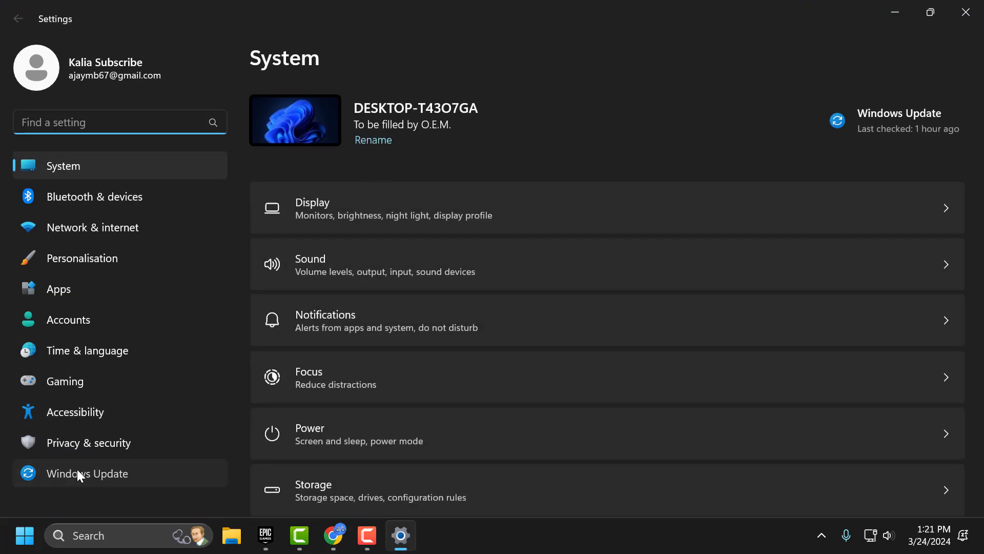
pyautogui.click(76, 472)
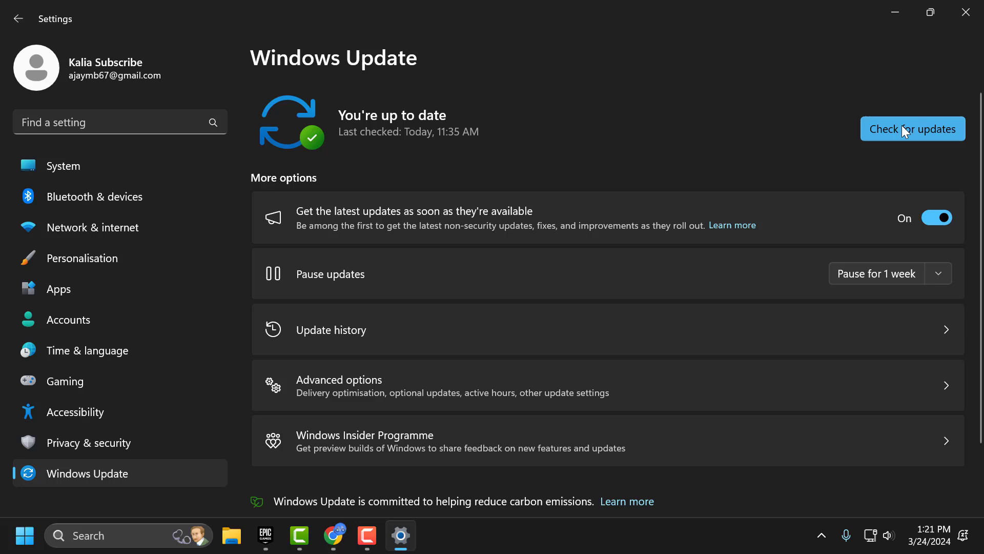
pyautogui.click(903, 127)
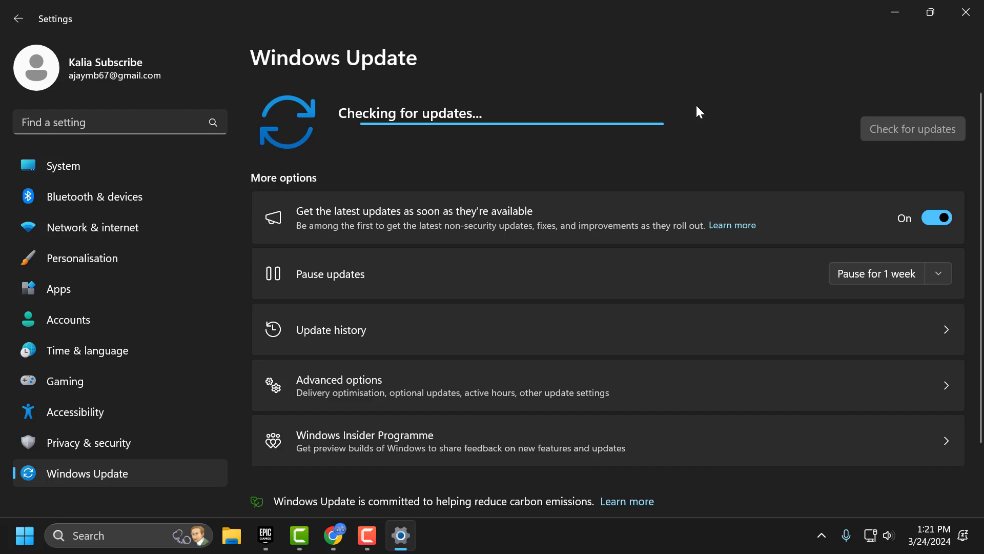
pyautogui.click(955, 15)
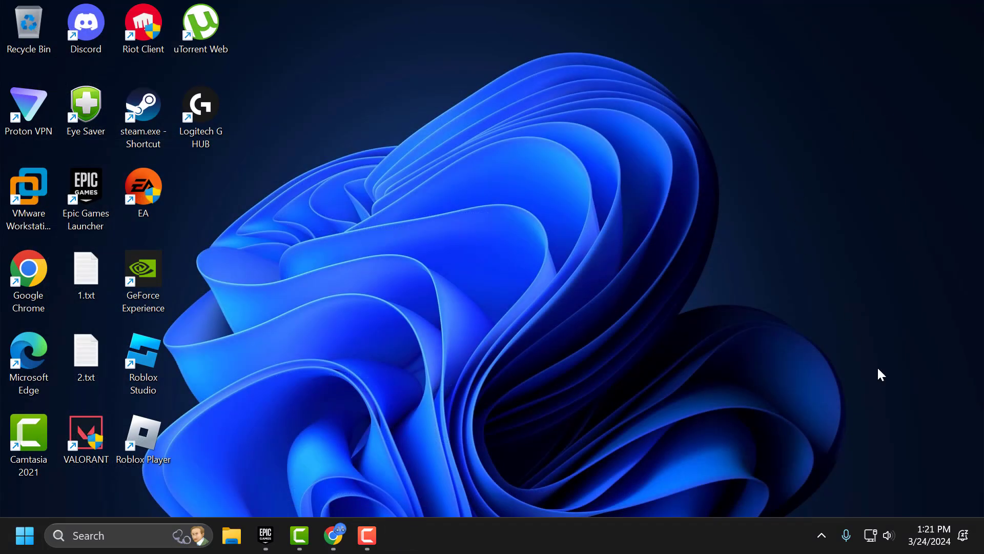
# Review the automatic time zone and automatic time options in the Windows date and time settings
pyautogui.rightClick(943, 538)
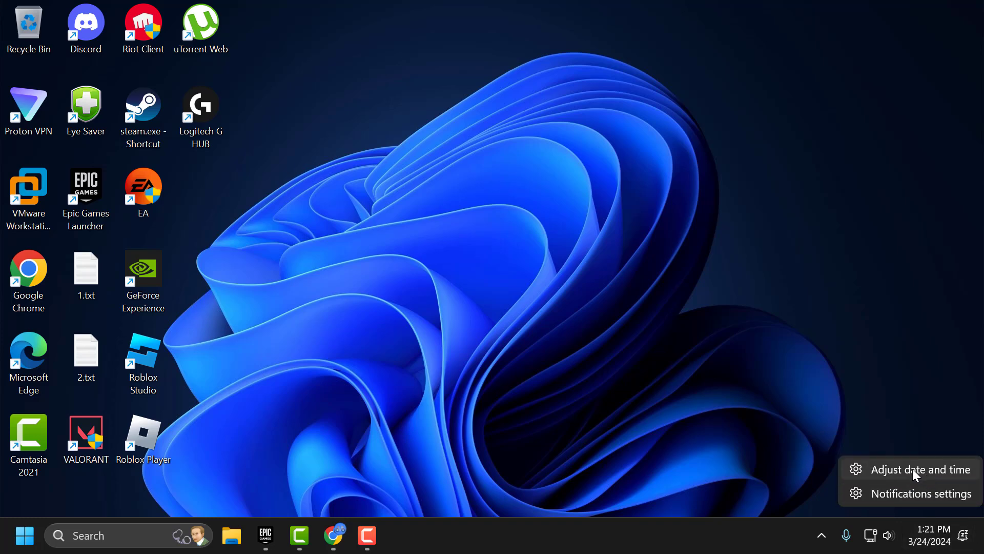
pyautogui.click(934, 477)
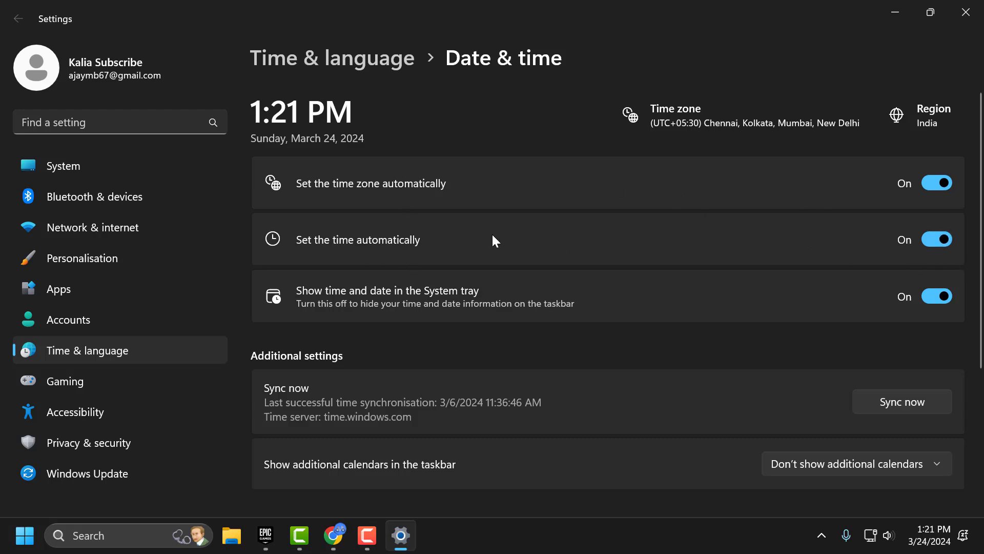
pyautogui.click(966, 12)
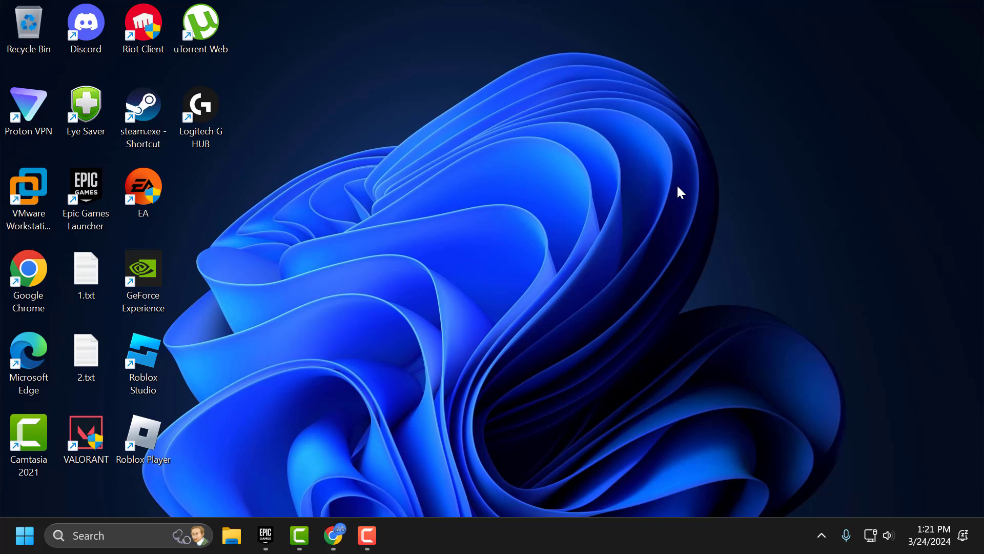
# Switch to the Epic Games Launcher and verify Fortnite's game files from its management options in the library
pyautogui.click(267, 530)
pyautogui.scroll(-3, 390, 341)
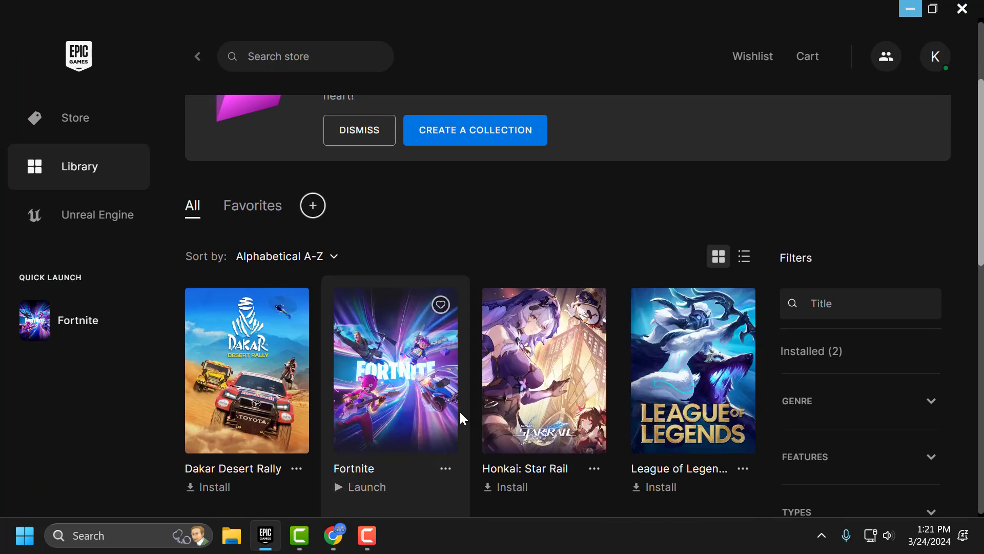
pyautogui.click(445, 468)
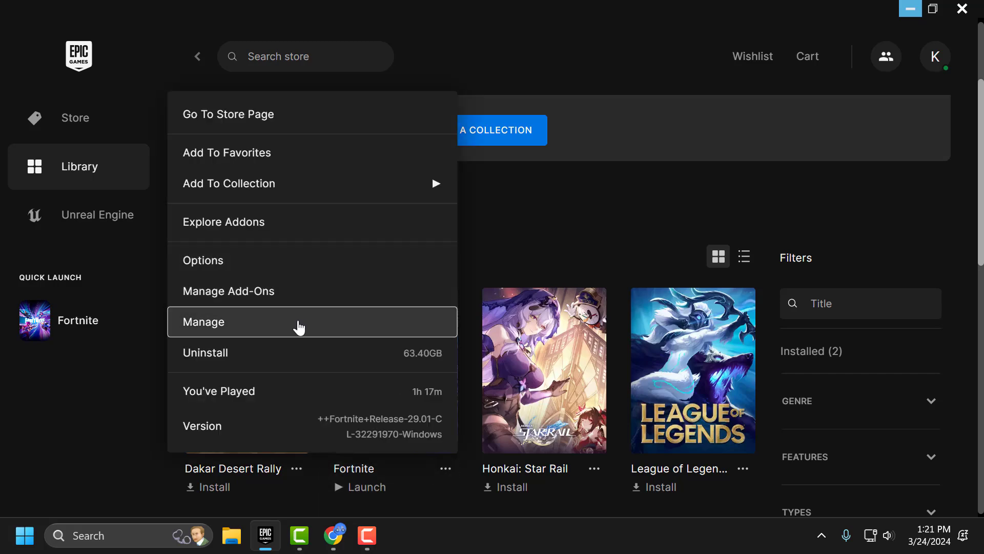
pyautogui.click(297, 327)
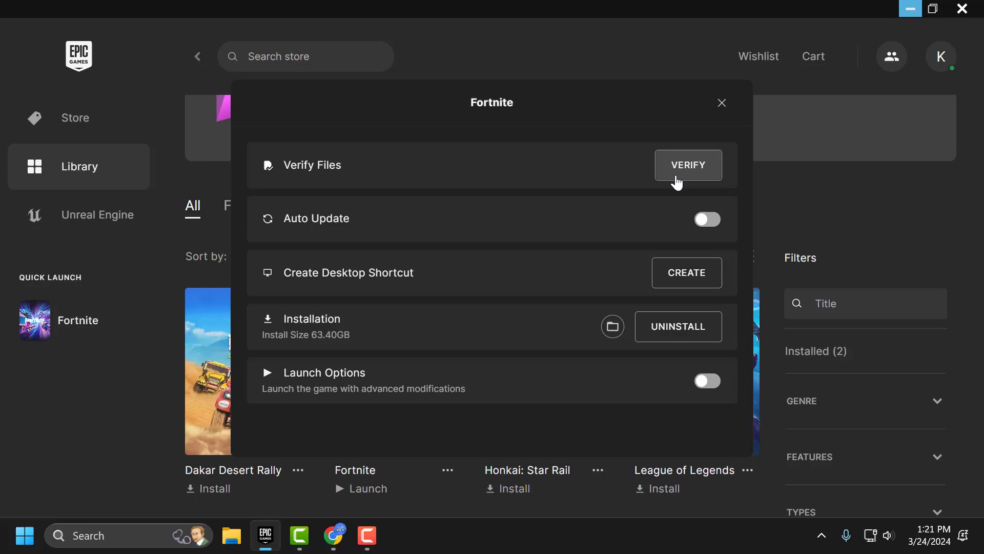
pyautogui.click(698, 172)
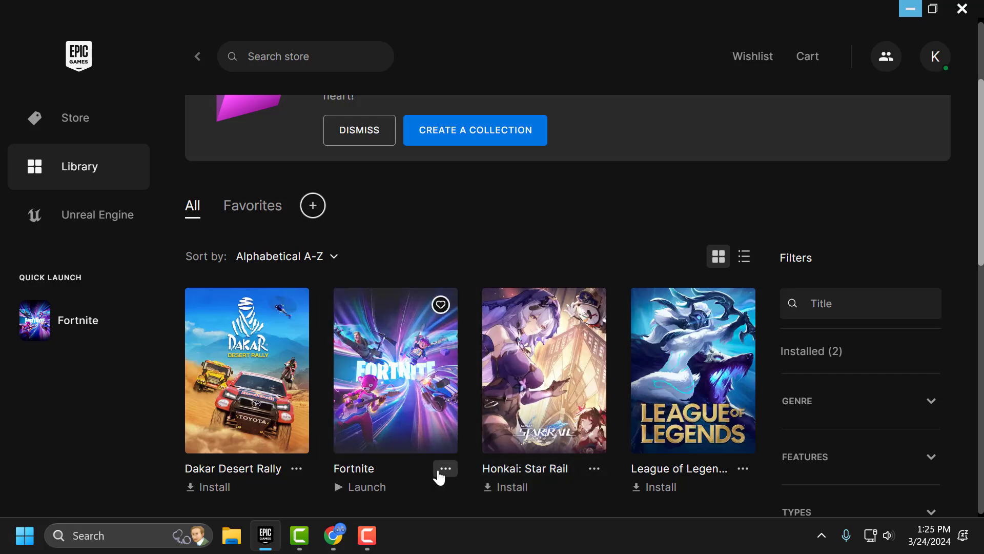
# Review Fortnite's installation options and apply them with High Resolution Textures and DirectX 12 Shaders selected, then minimize the launcher
pyautogui.click(444, 469)
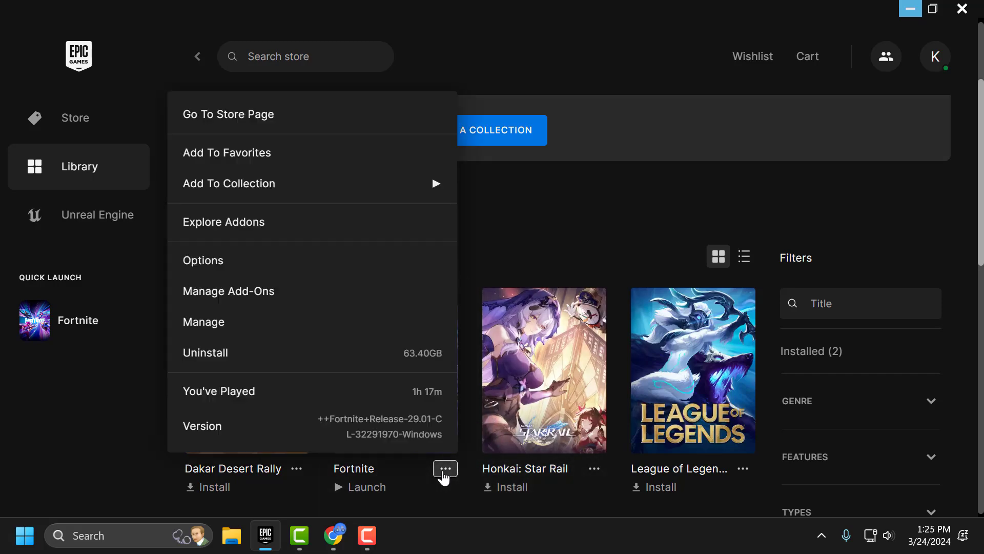
pyautogui.click(251, 276)
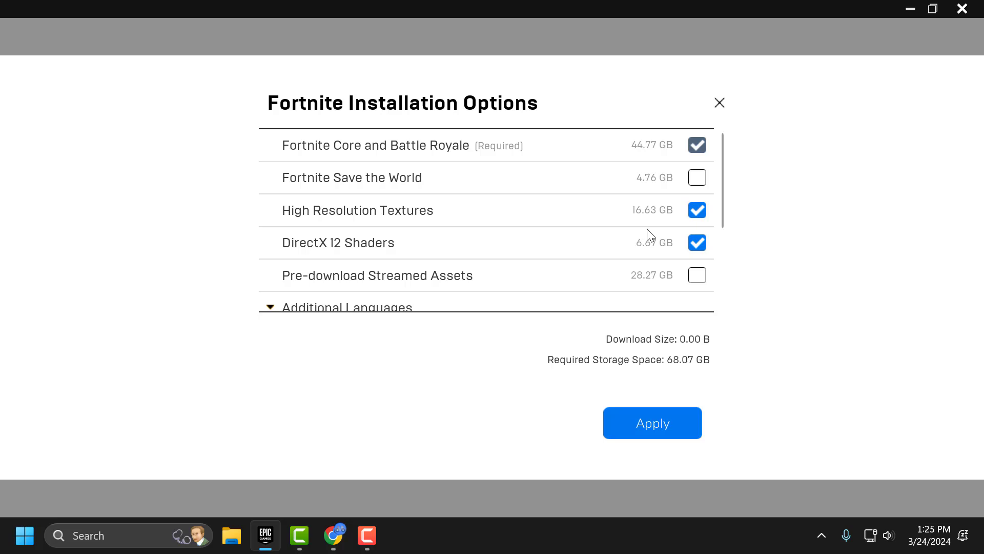
pyautogui.scroll(-3, 676, 195)
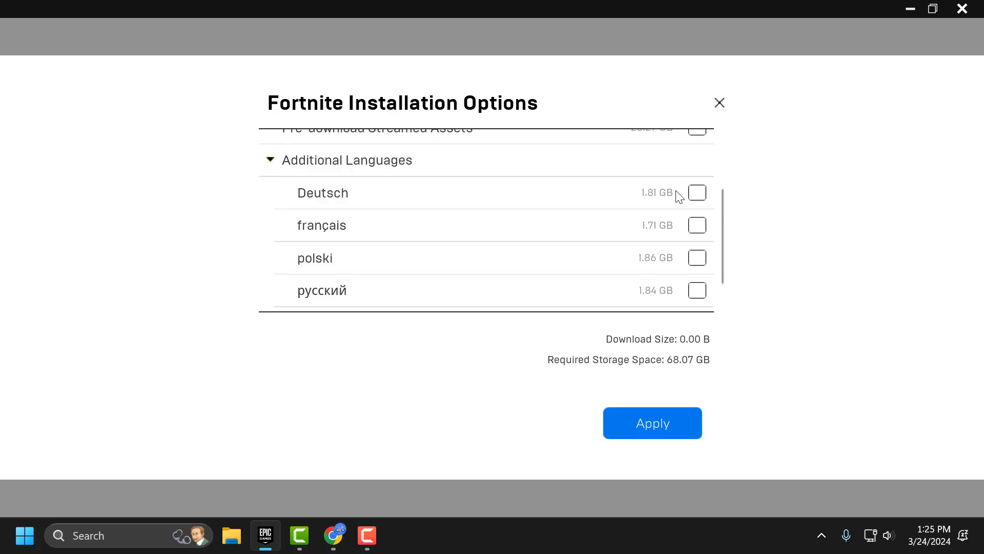
pyautogui.scroll(-2, 576, 220)
pyautogui.scroll(5, 589, 224)
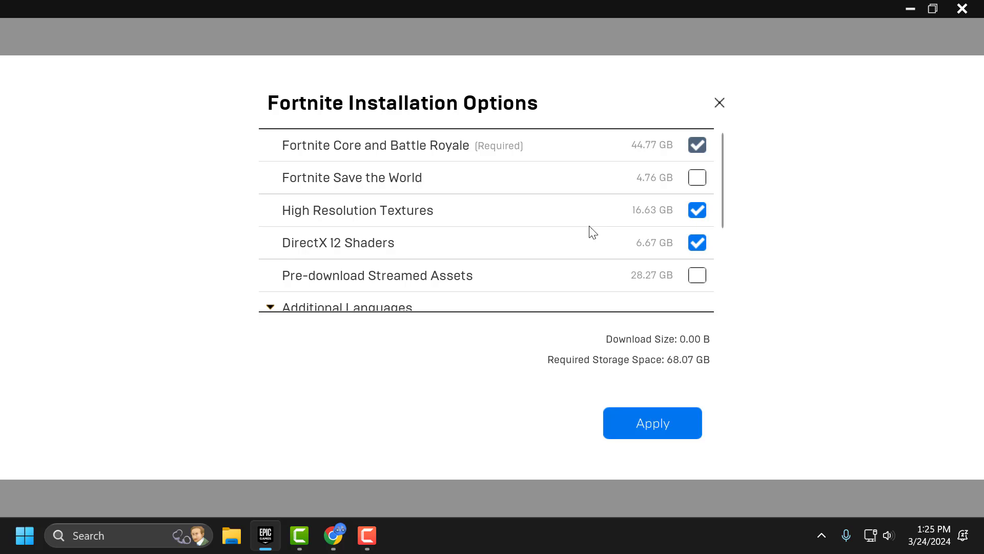
pyautogui.click(642, 430)
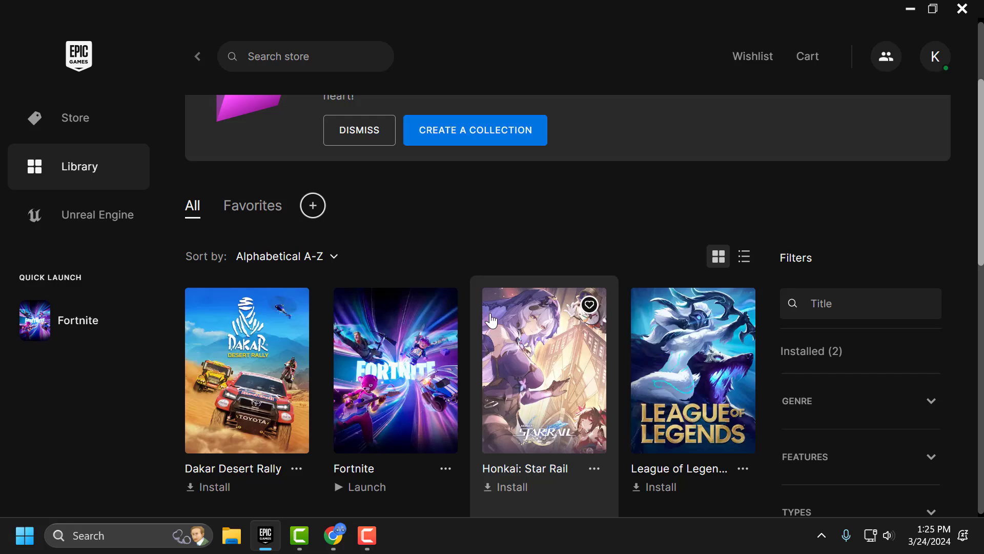
pyautogui.click(905, 14)
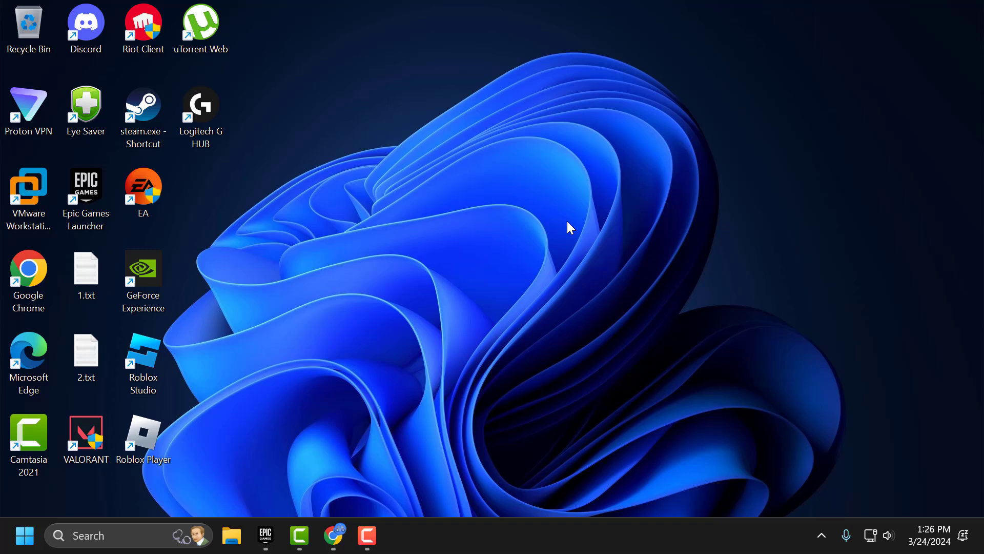
# Set the Epic Games Launcher desktop shortcut to run as an administrator with full-screen optimisations disabled
pyautogui.rightClick(88, 202)
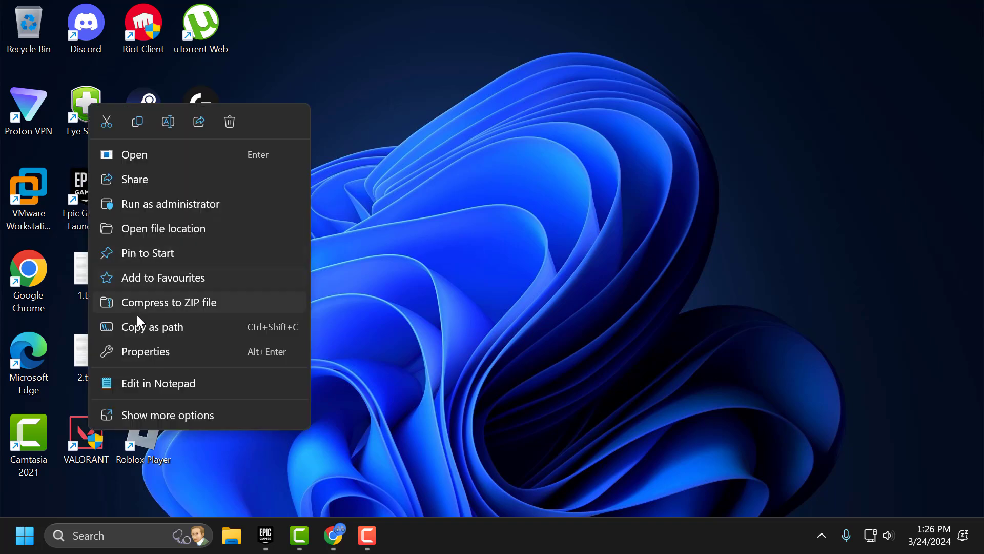
pyautogui.click(141, 349)
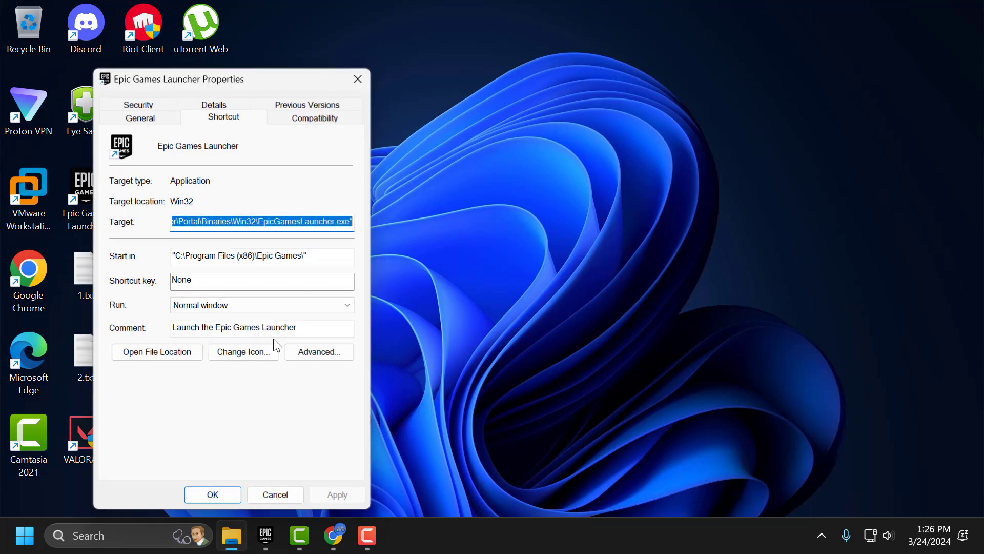
pyautogui.click(287, 123)
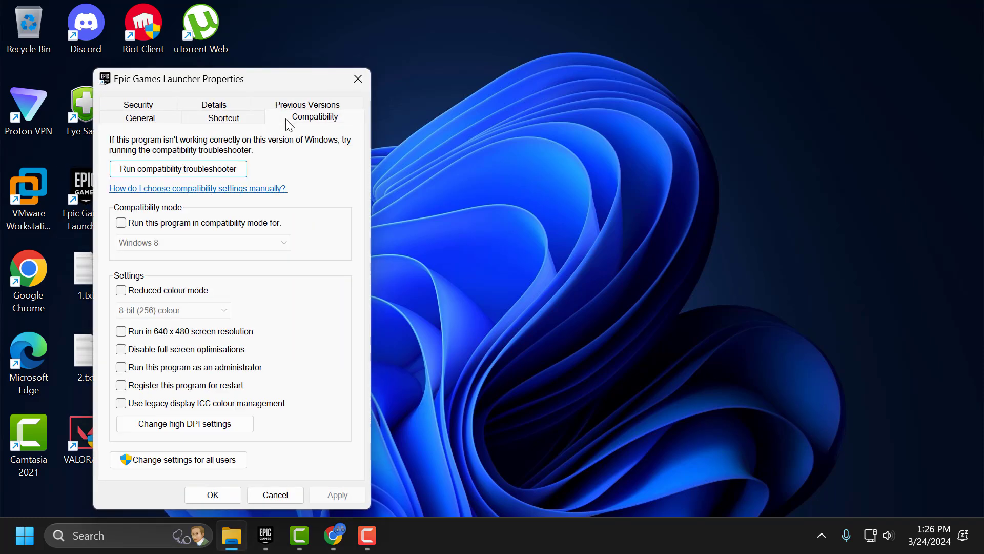
pyautogui.click(121, 367)
pyautogui.click(121, 349)
pyautogui.click(336, 495)
pyautogui.click(227, 495)
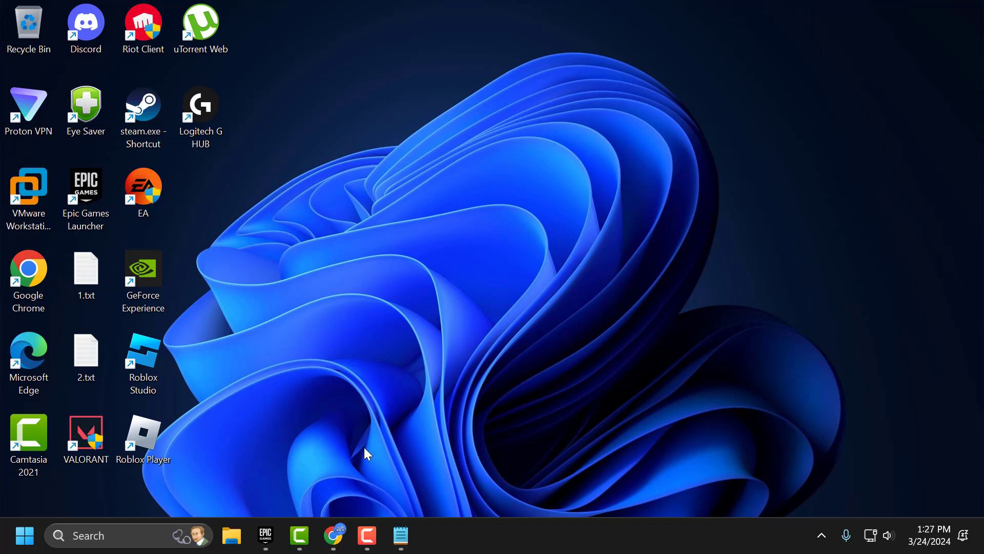
# Switch to Chrome, open the Epic Games sign-in page from the search results, and sign in with Google
pyautogui.click(334, 535)
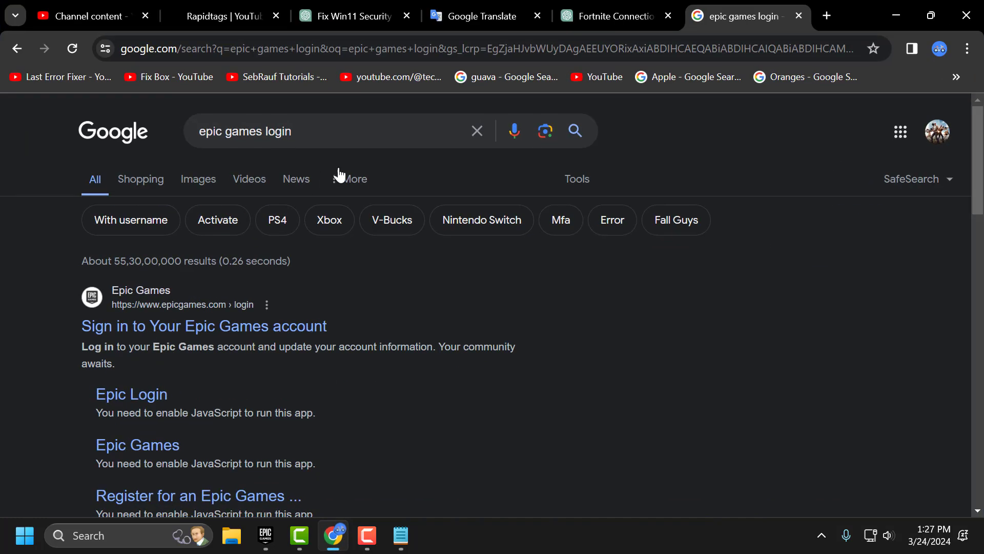
pyautogui.click(382, 130)
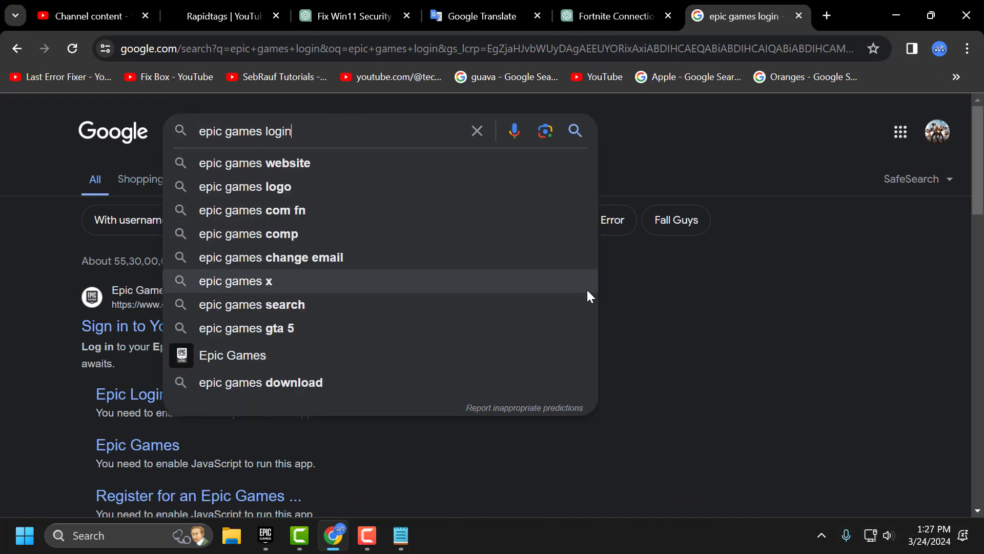
pyautogui.click(669, 298)
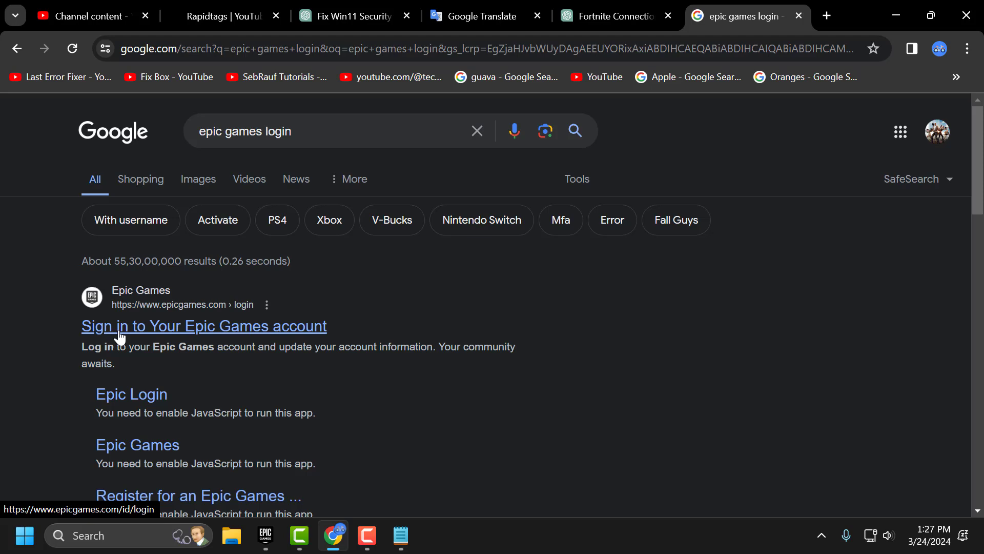
pyautogui.click(246, 333)
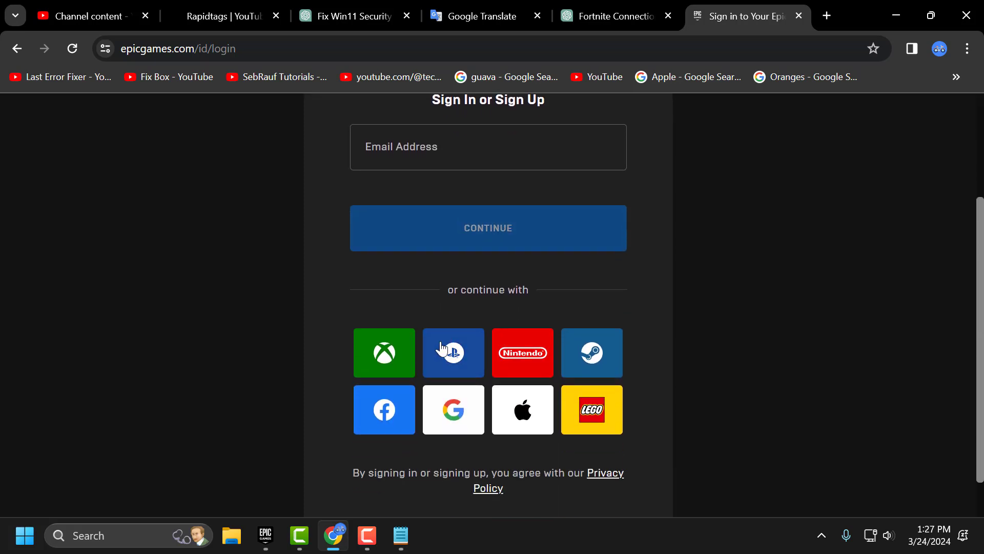
pyautogui.click(453, 413)
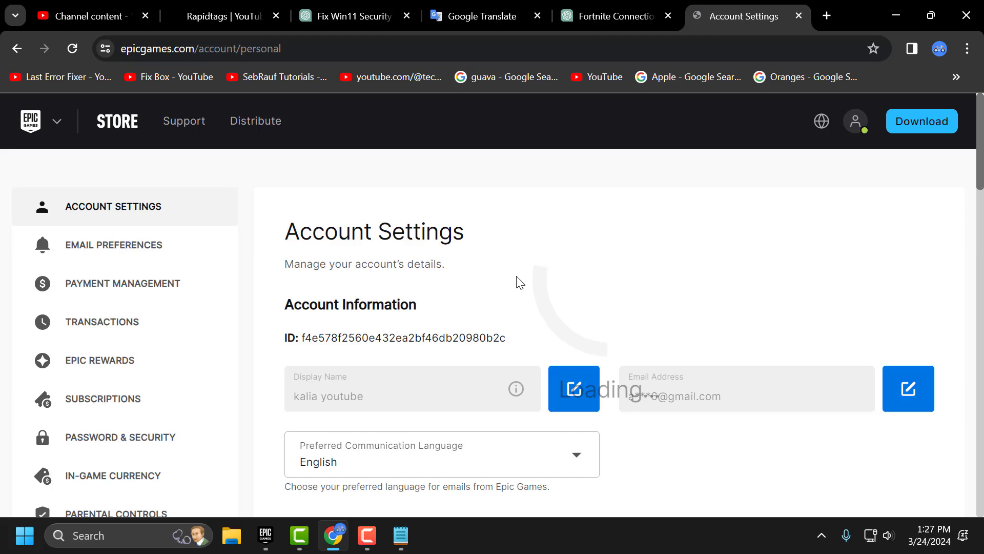
# Open the Epic account's Parental Controls and unlock them by entering the Parental Controls PIN
pyautogui.scroll(-2, 156, 393)
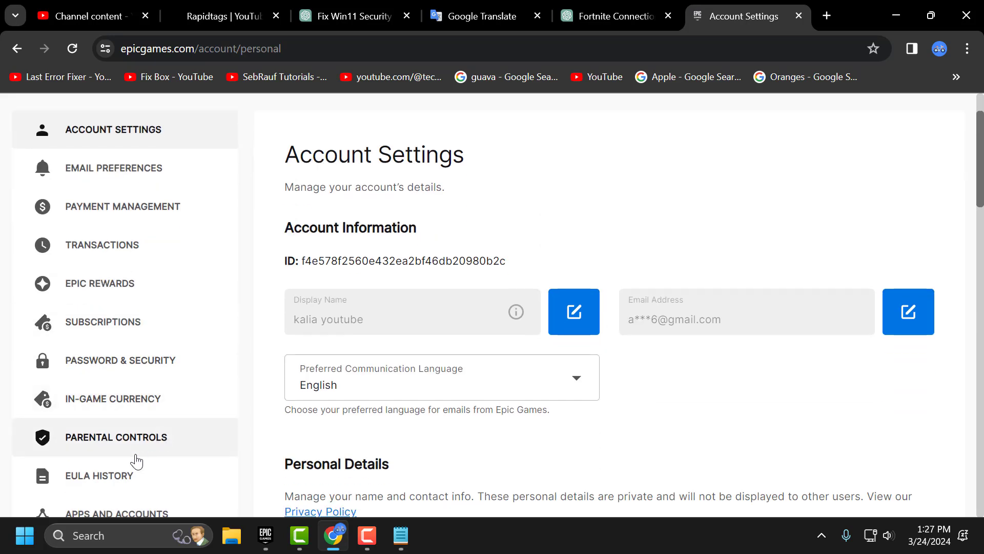
pyautogui.click(163, 447)
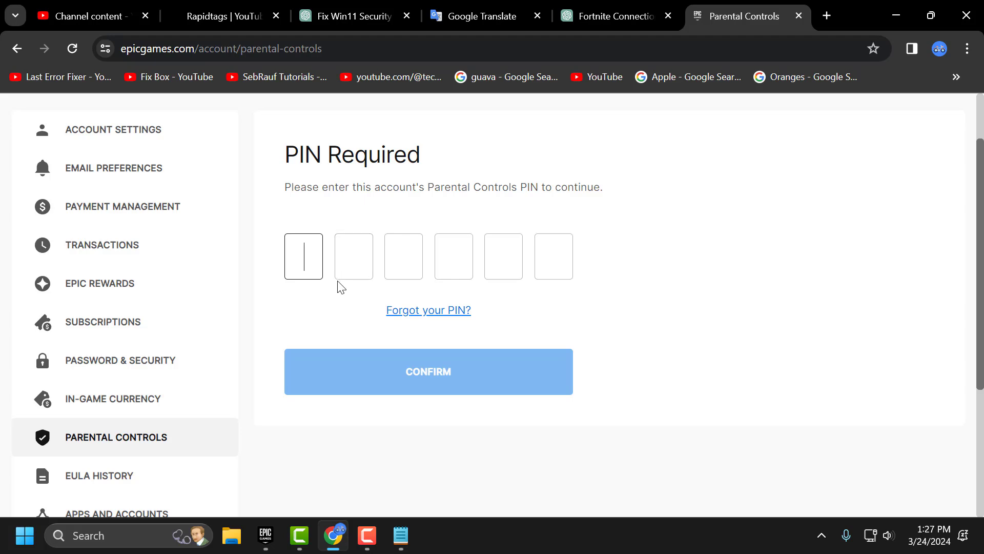
pyautogui.write('••••••')
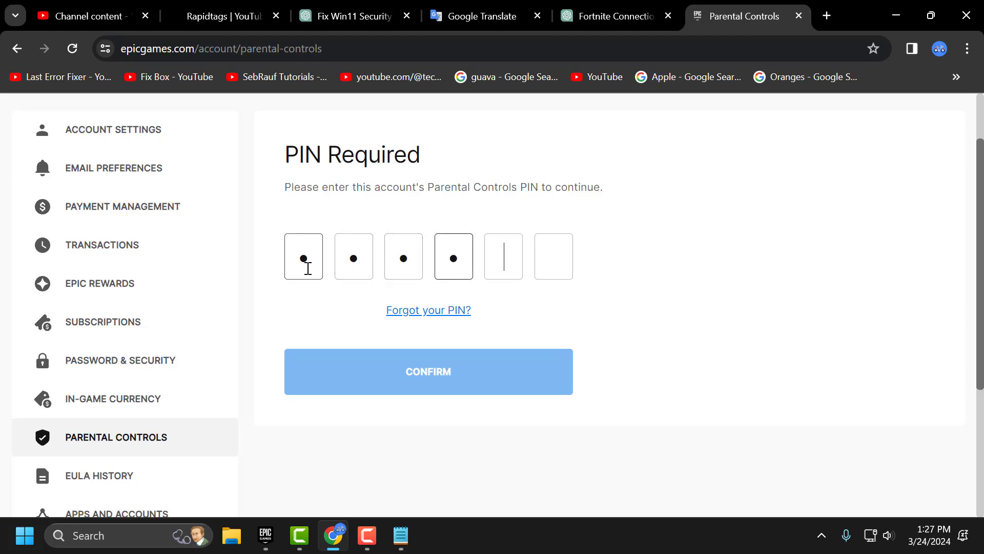
pyautogui.click(396, 380)
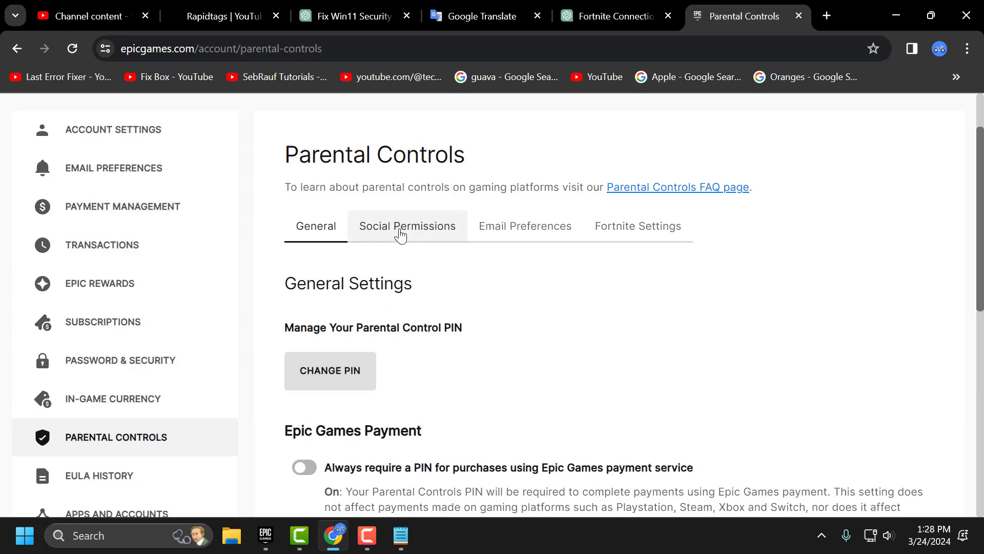
# Set the Epic Voice Chat permission to Nobody in the Social Permissions of the parental controls
pyautogui.click(395, 232)
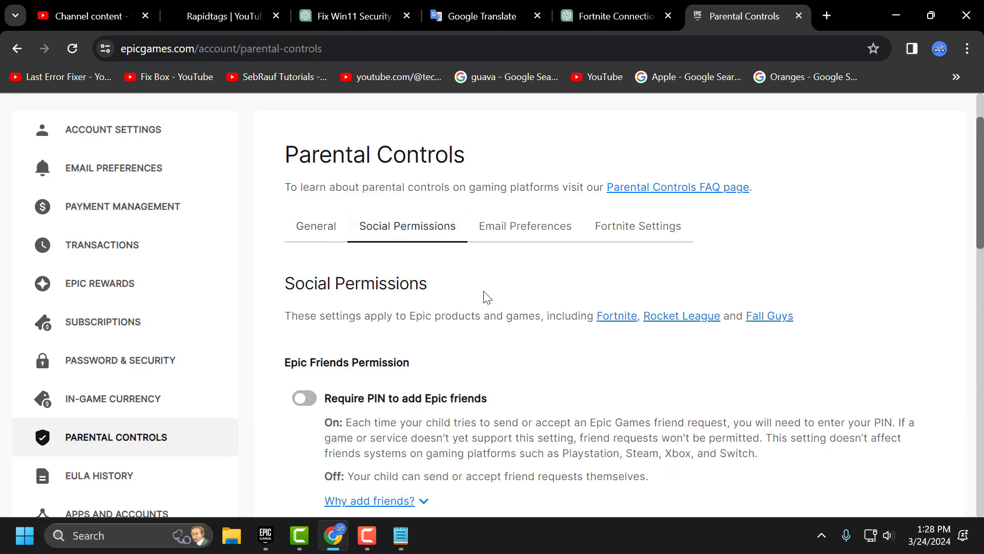
pyautogui.scroll(-7, 521, 281)
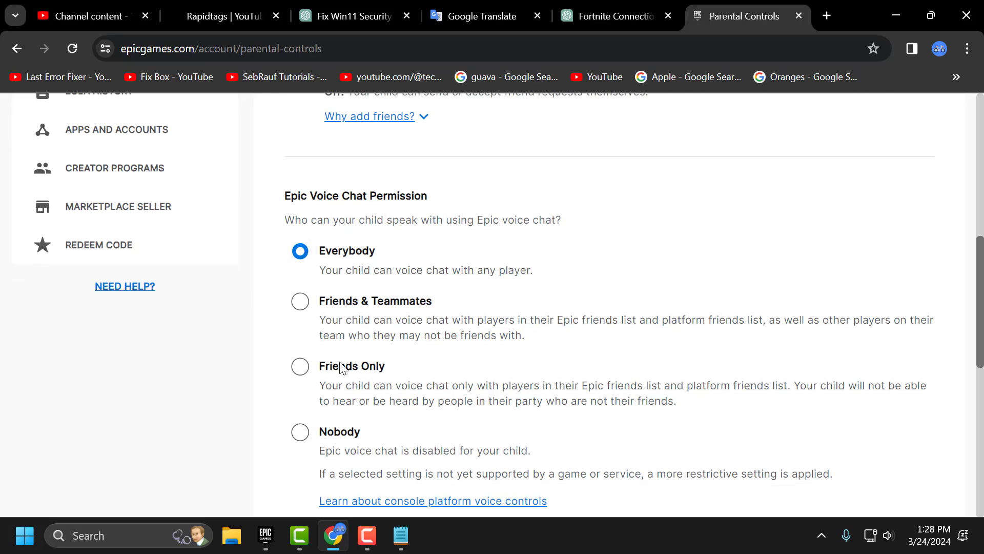
pyautogui.click(301, 433)
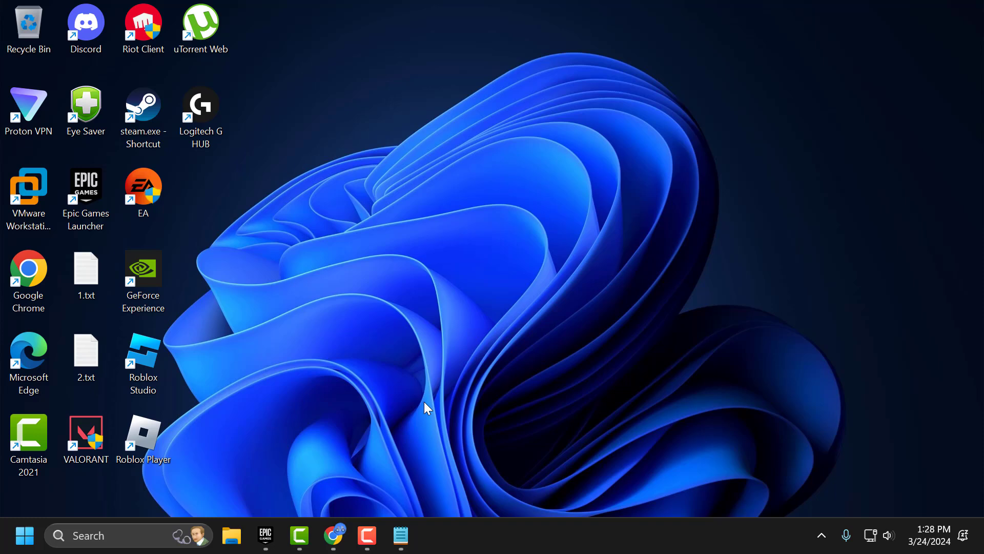
# Switch to the Epic Games Launcher and open its settings at the Manage Games section
pyautogui.click(274, 539)
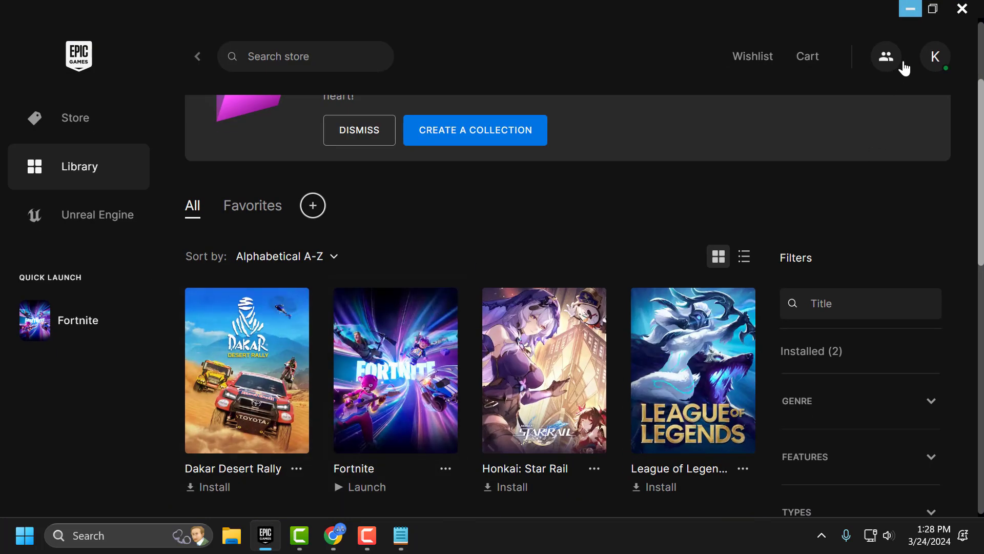
pyautogui.click(938, 63)
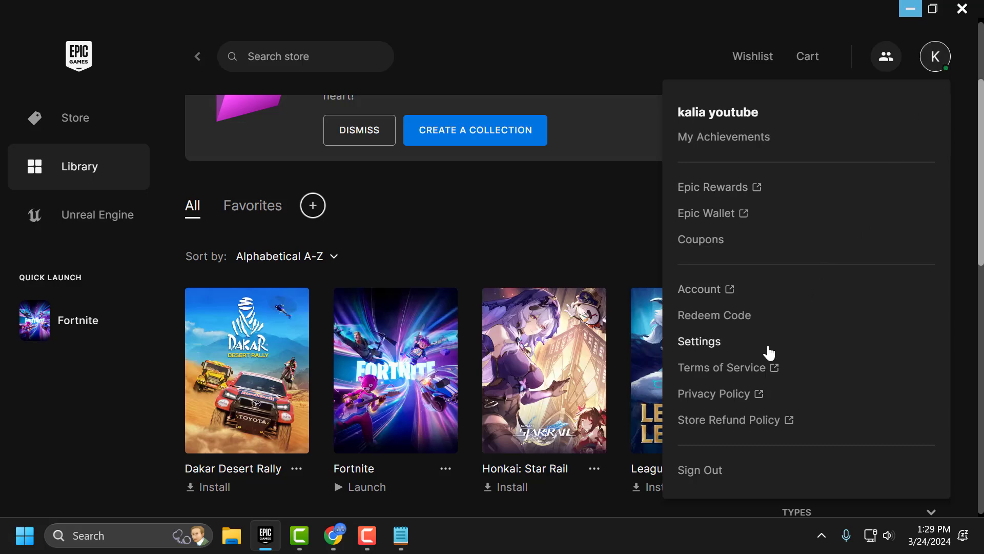
pyautogui.click(769, 351)
pyautogui.scroll(-10, 506, 323)
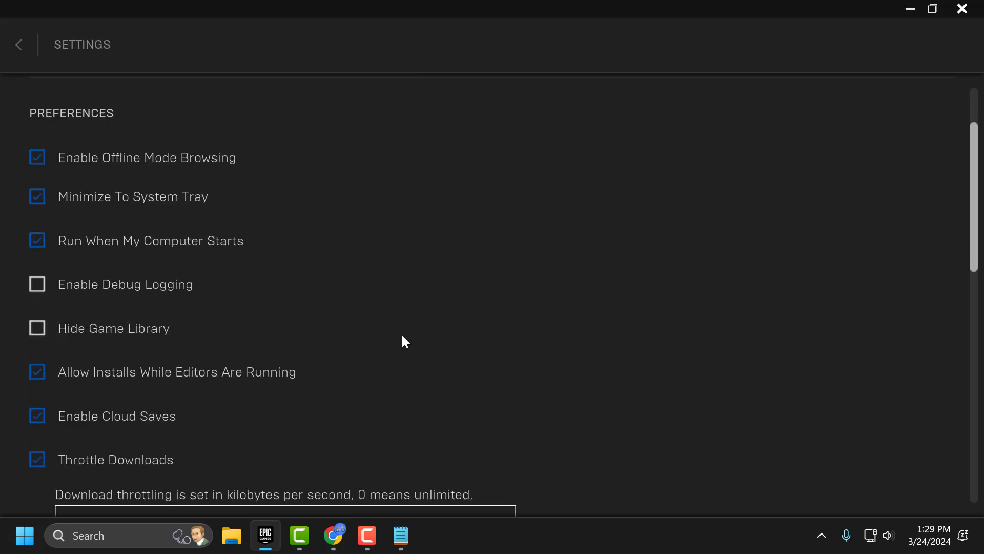
pyautogui.scroll(-5, 390, 364)
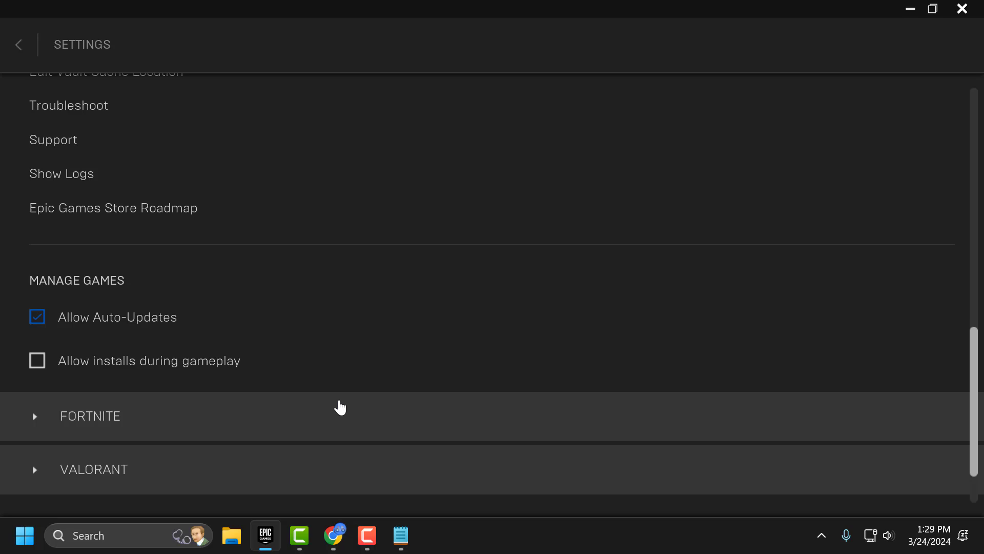
# Expand the Fortnite options under Manage Games and enable Additional Command Line Arguments
pyautogui.click(63, 433)
pyautogui.scroll(-1, 165, 418)
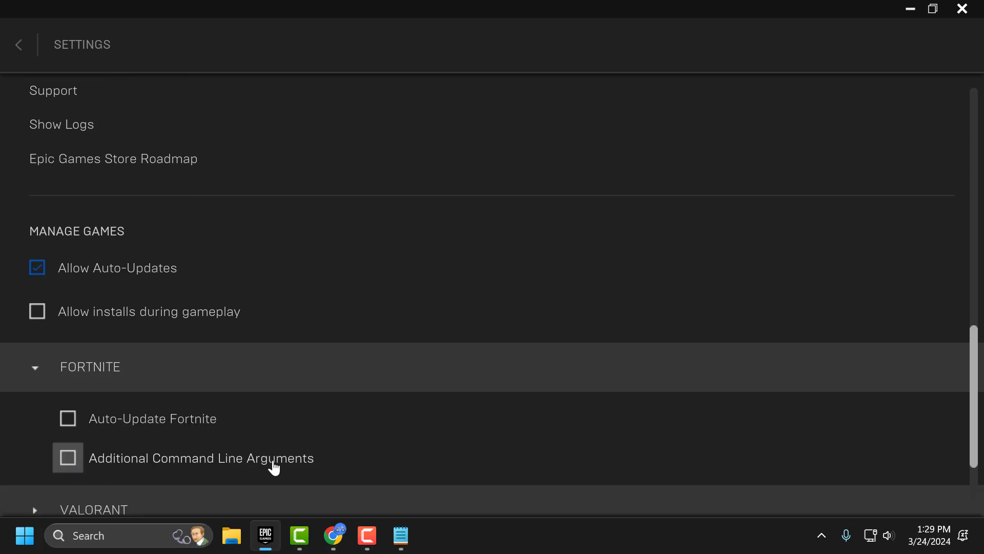
pyautogui.click(67, 457)
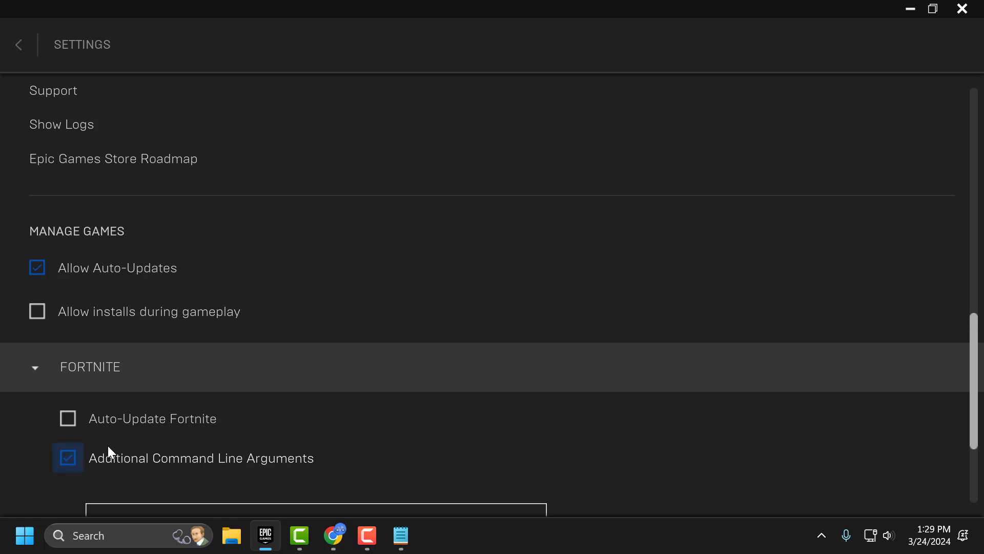
pyautogui.scroll(-1, 154, 446)
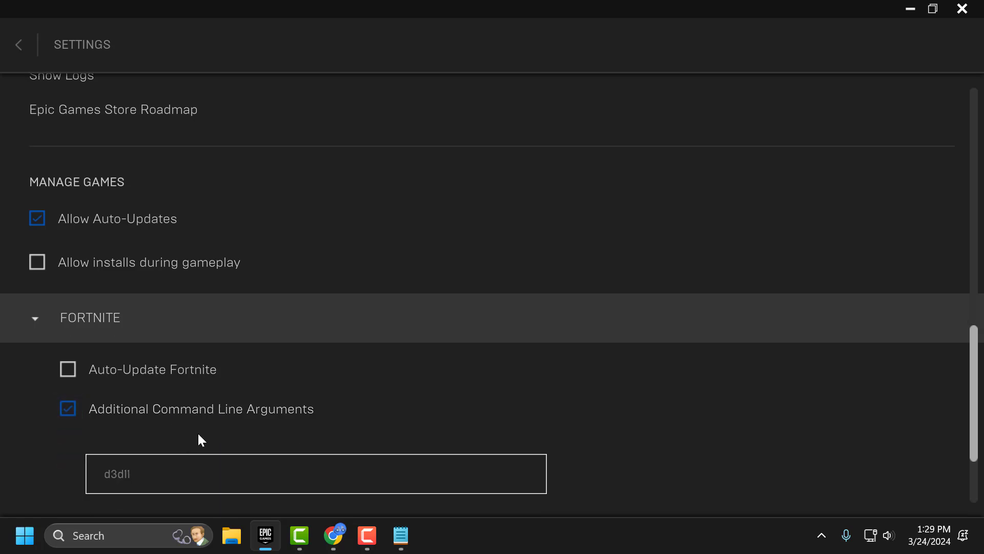
# Copy featureleveles31 from the open 2.txt note and paste it over the existing Fortnite command line argument
pyautogui.click(400, 535)
pyautogui.moveTo(391, 195); pyautogui.dragTo(253, 192)
pyautogui.hotkey('ctrl', 'c')
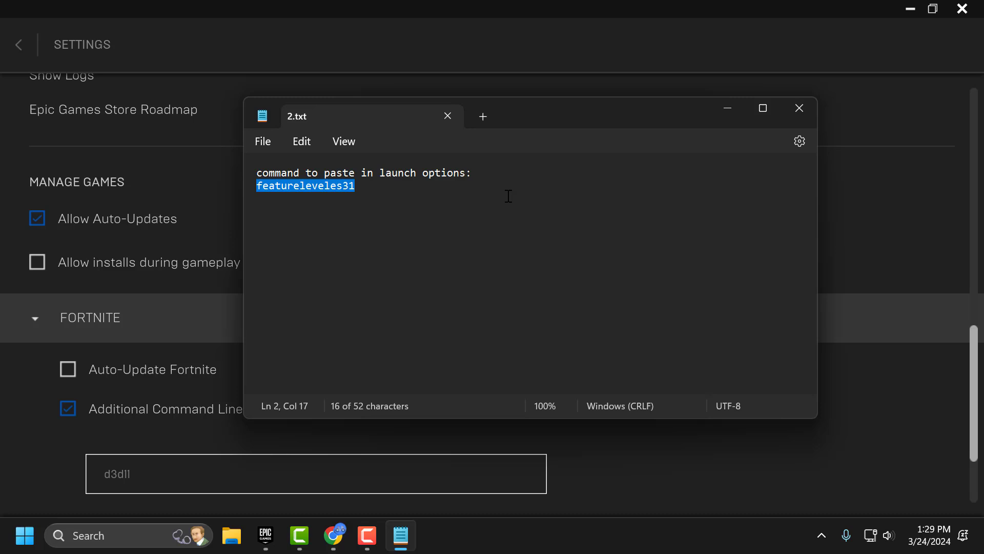
pyautogui.click(726, 109)
pyautogui.moveTo(229, 472); pyautogui.dragTo(44, 470)
pyautogui.hotkey('ctrl', 'v')
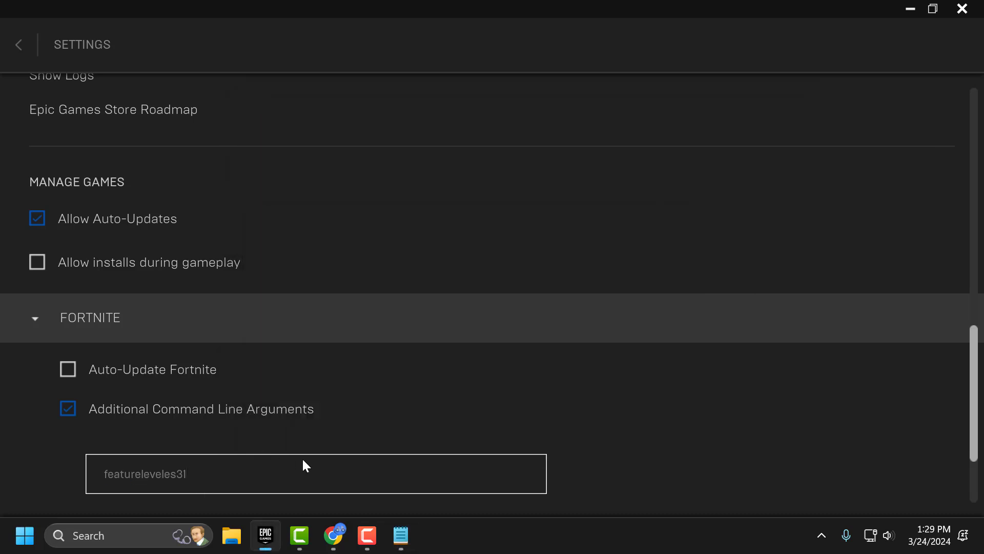
pyautogui.scroll(-1, 373, 418)
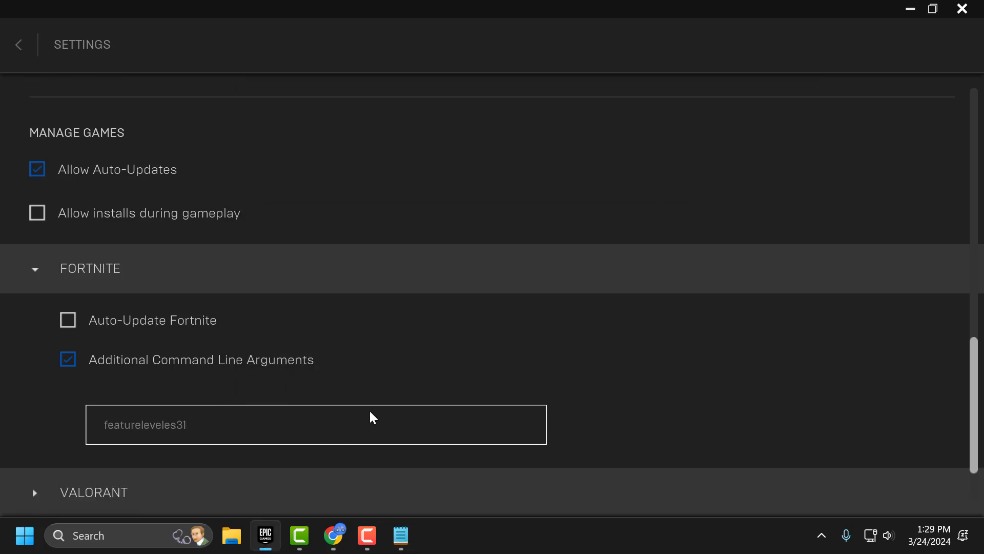
# Collapse the Fortnite options, leave the launcher settings and minimise the Epic Games Launcher to the desktop
pyautogui.click(35, 270)
pyautogui.scroll(8, 144, 359)
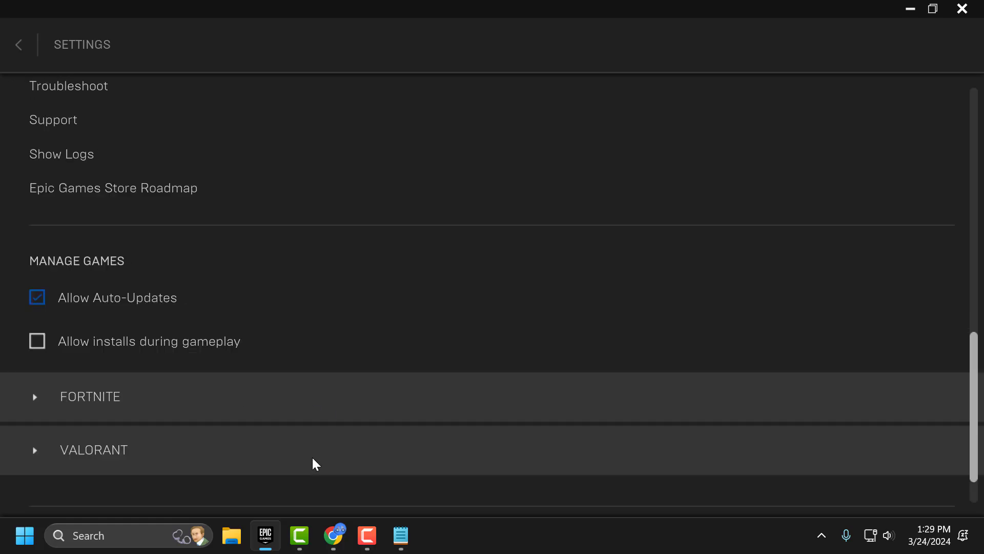
pyautogui.click(33, 56)
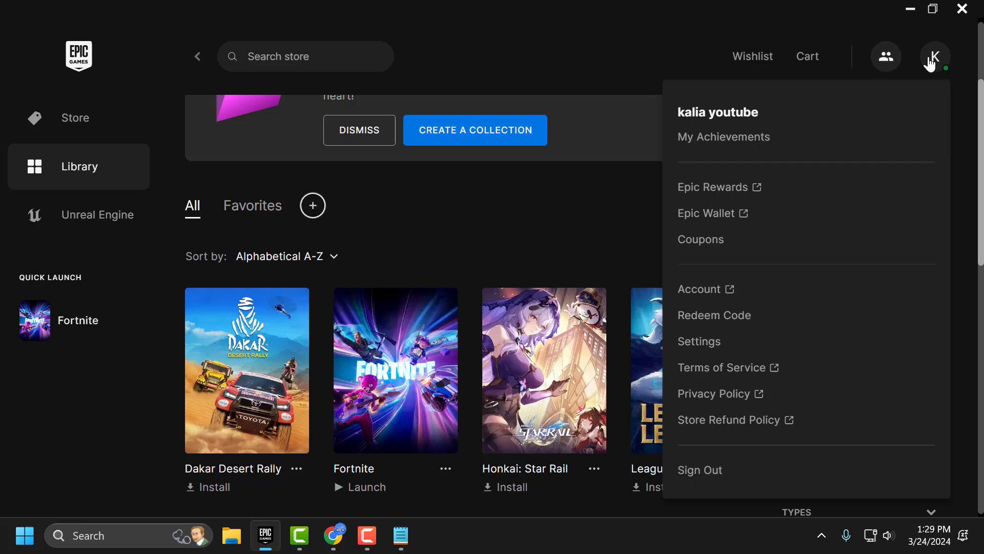
pyautogui.click(547, 248)
pyautogui.click(909, 9)
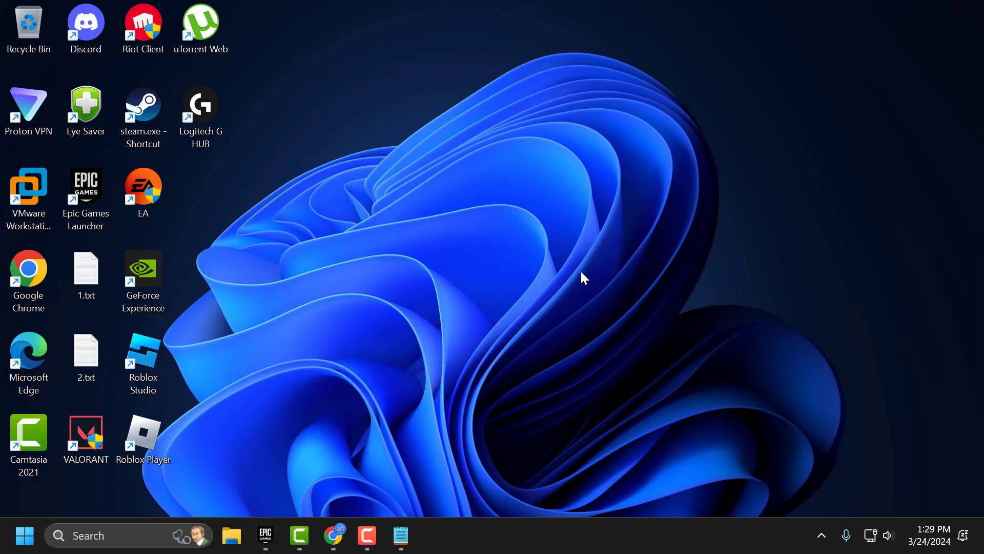